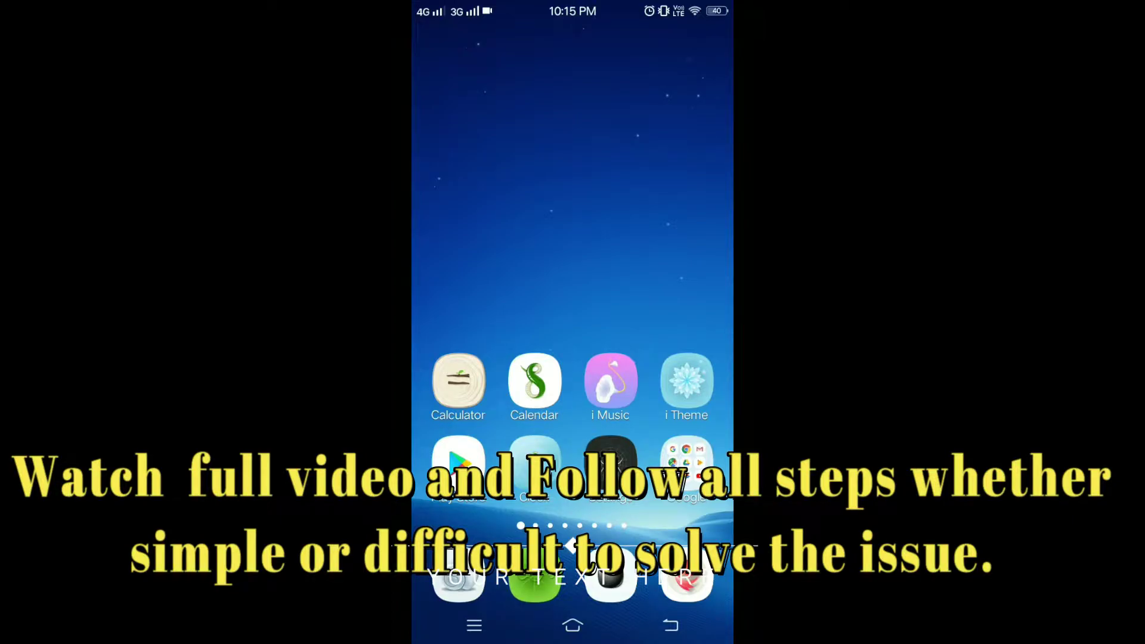
Check the Wi-Fi settings page in Settings, then return to the home screen
{"action": "left_click", "coordinate": [611, 461]}
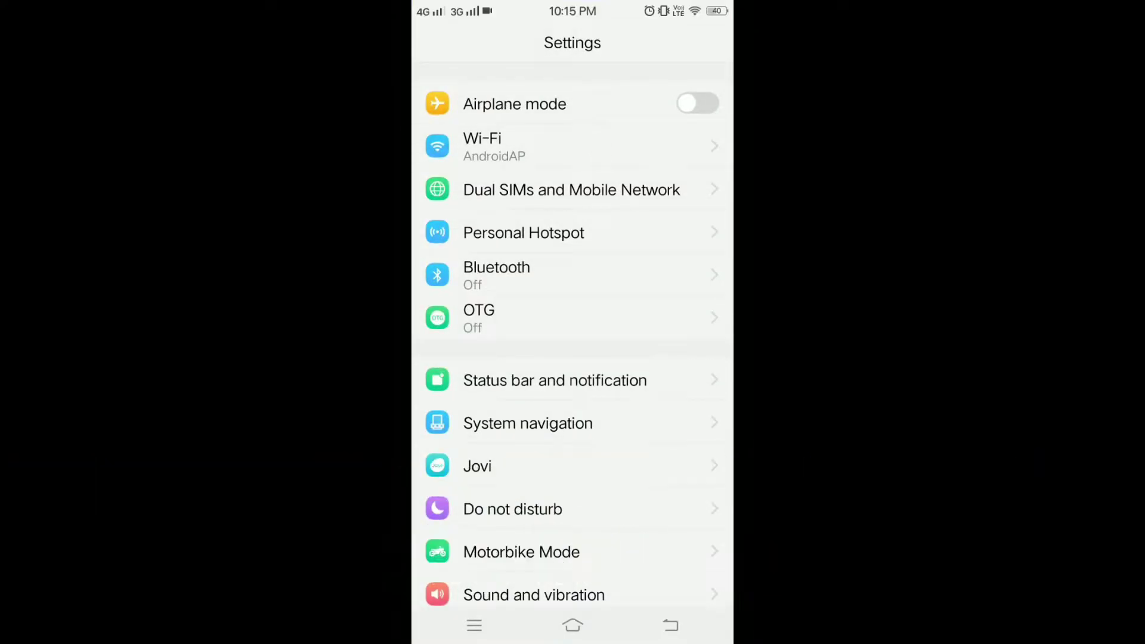
{"action": "left_click", "coordinate": [483, 146]}
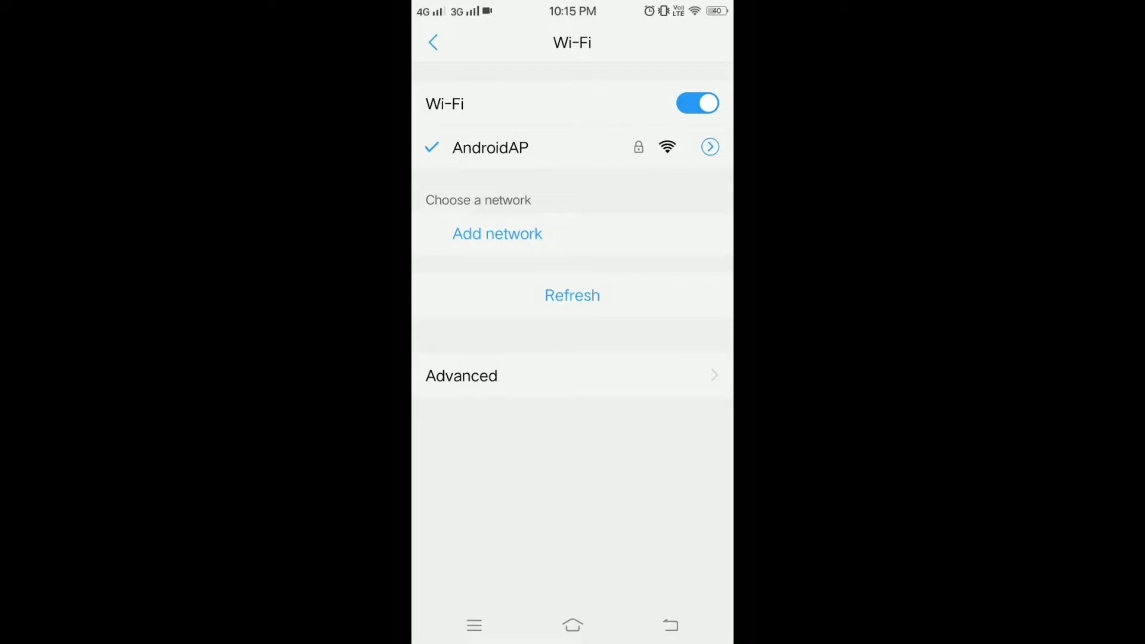
{"action": "left_click", "coordinate": [572, 624]}
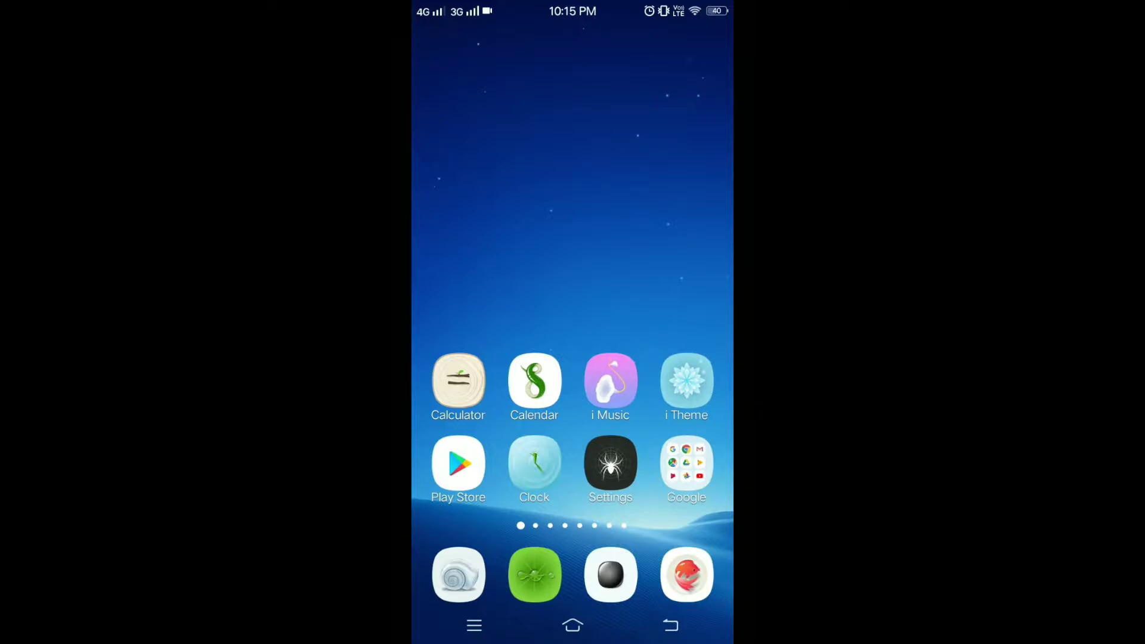
Revisit the router image in Chrome via recent apps, then show and dismiss the power-off/reboot menu
{"action": "left_click", "coordinate": [475, 625]}
{"action": "left_click_drag", "start_coordinate": [465, 480], "coordinate": [577, 481]}
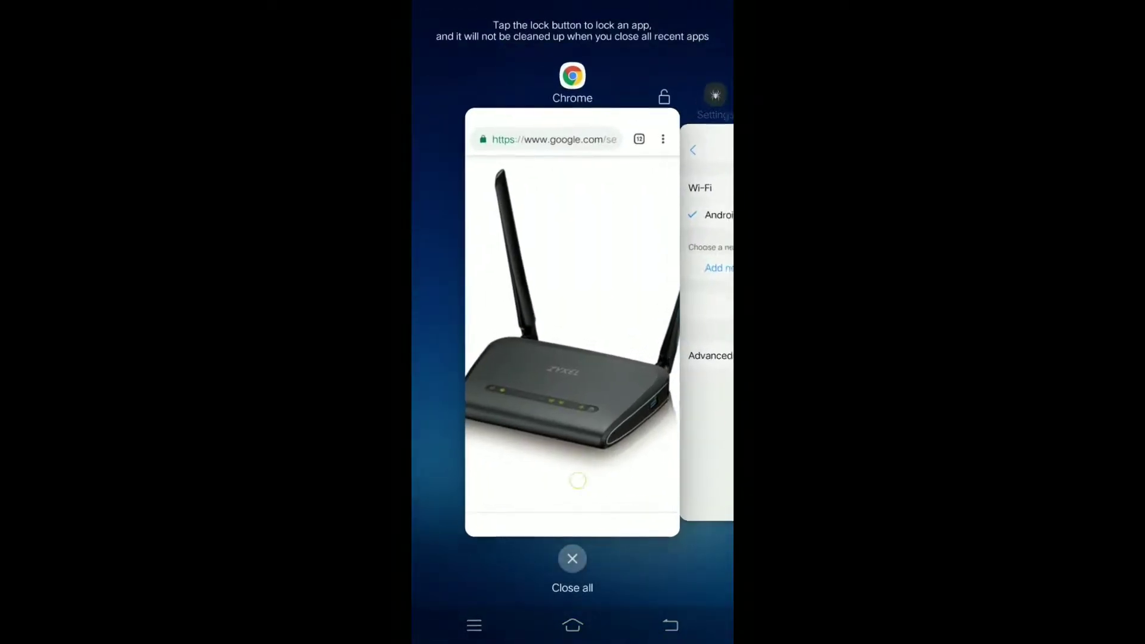
{"action": "left_click", "coordinate": [577, 480]}
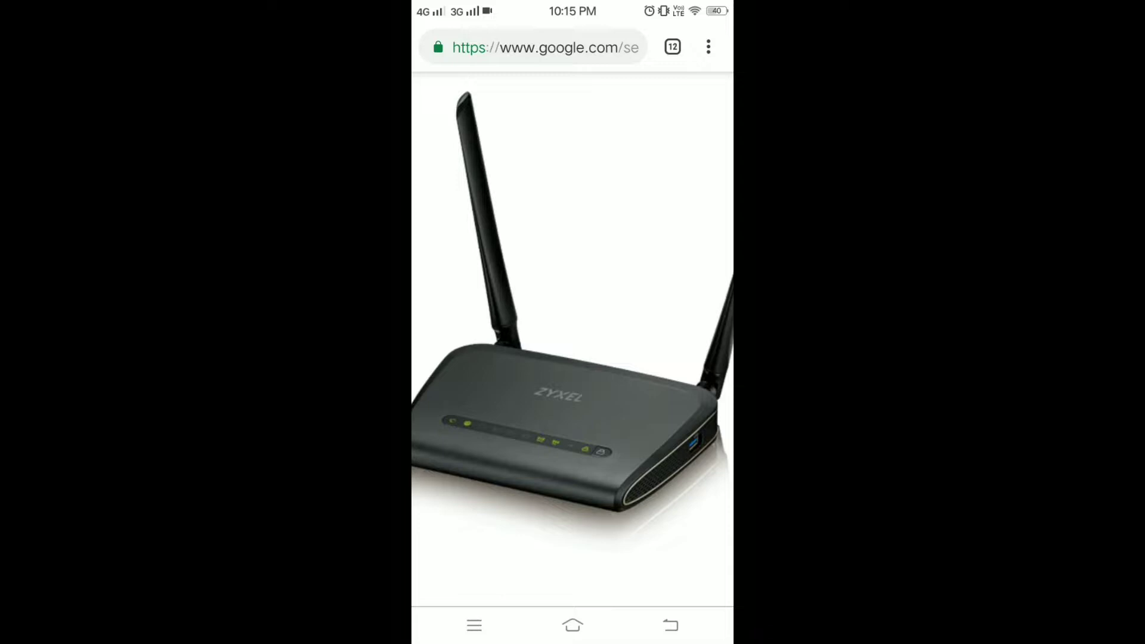
{"action": "left_click", "coordinate": [573, 625]}
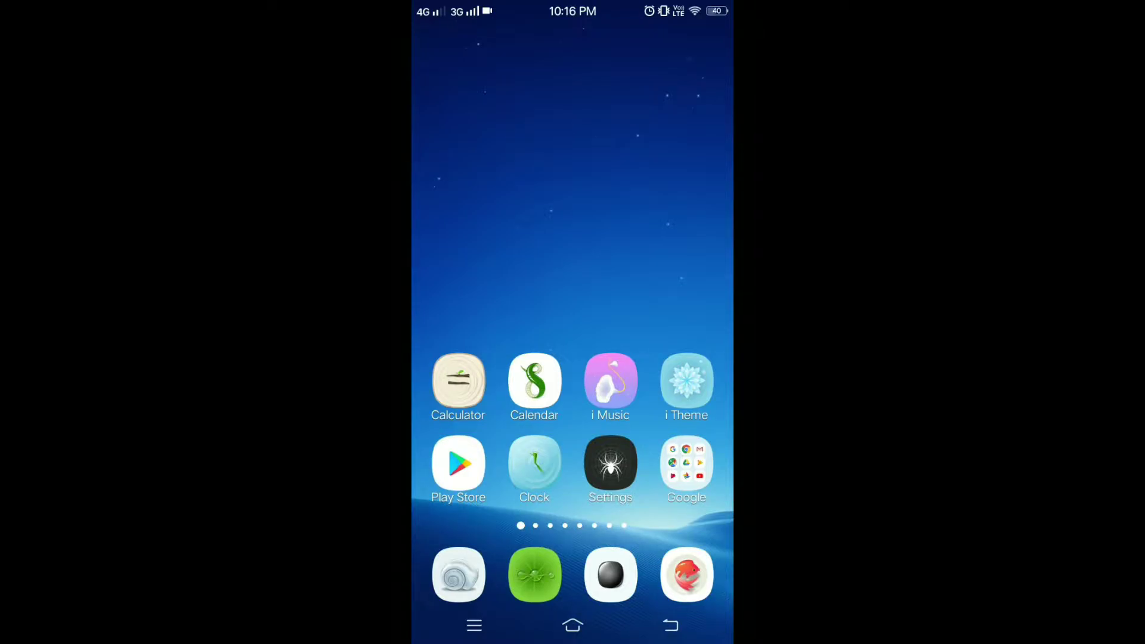
{"action": "key", "text": "XF86PowerOff"}
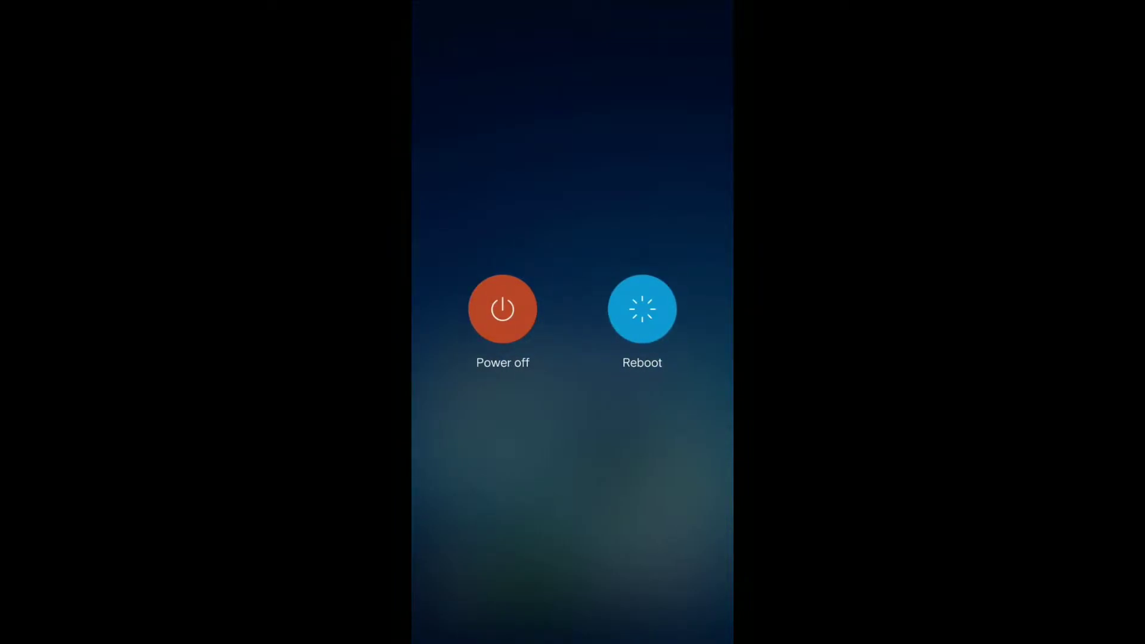
{"action": "key", "text": "Escape"}
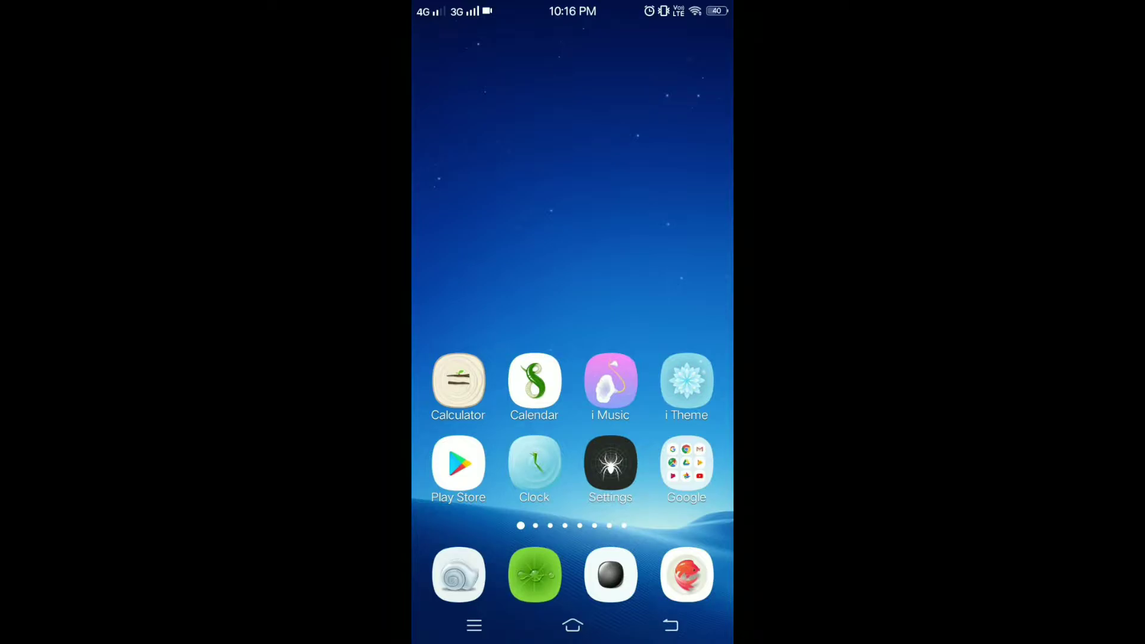
{"action": "left_click", "coordinate": [686, 573]}
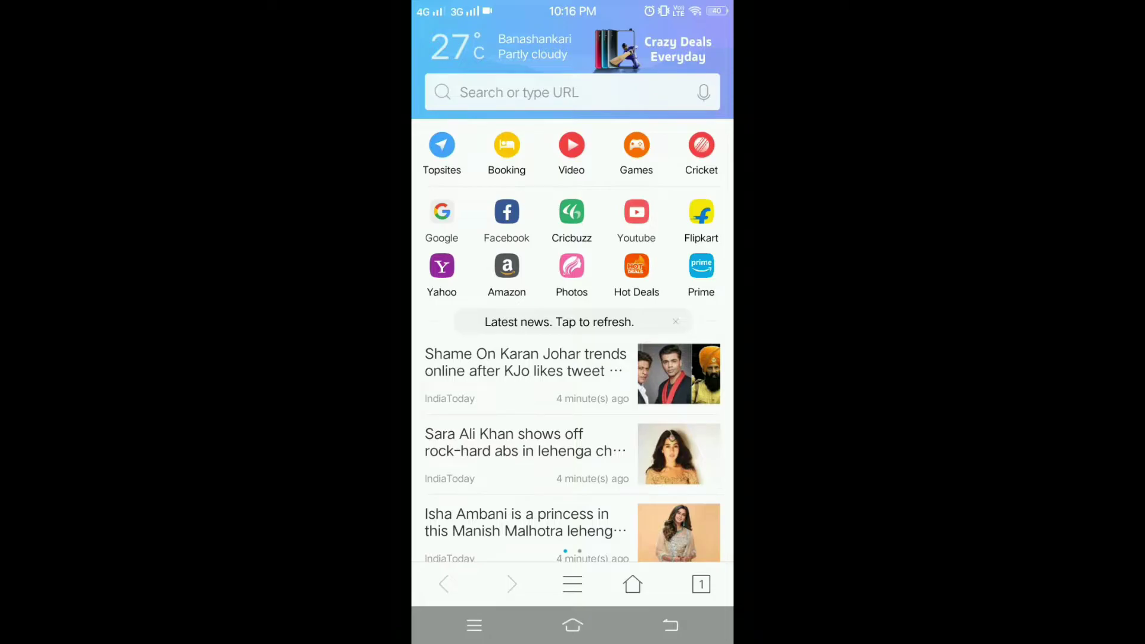
{"action": "left_click", "coordinate": [573, 92]}
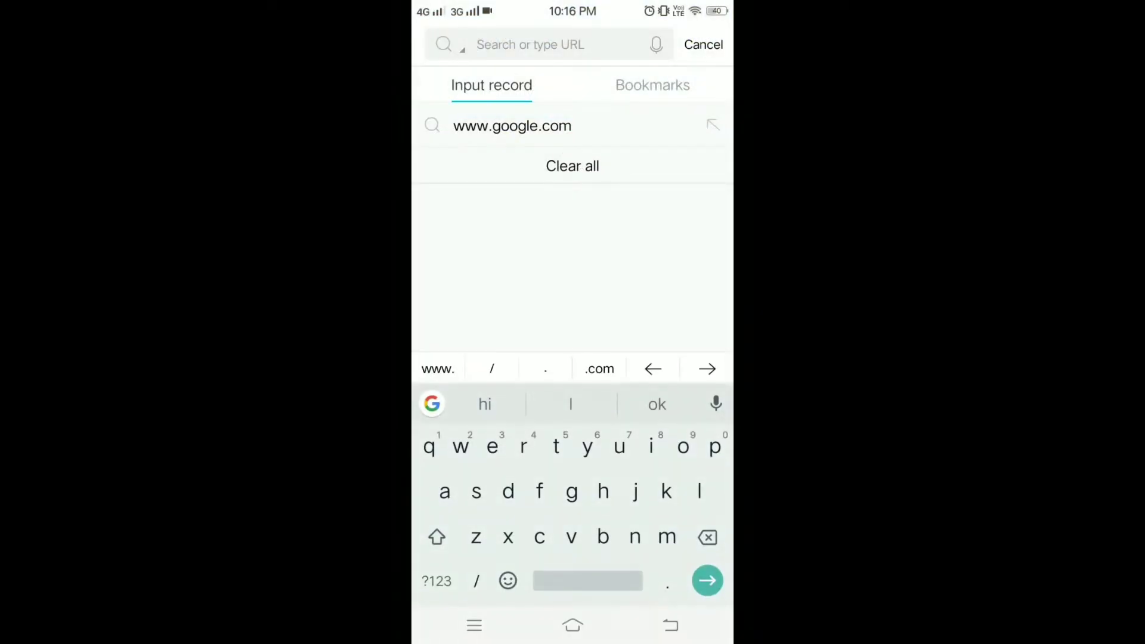
{"action": "left_click", "coordinate": [511, 125]}
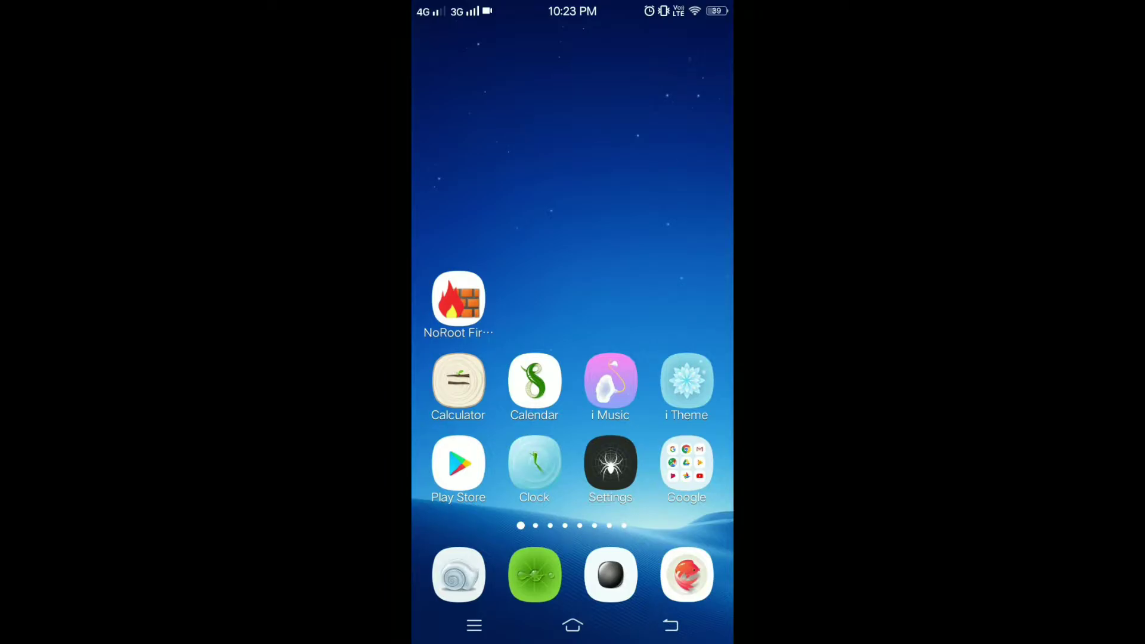
{"action": "left_click", "coordinate": [610, 463]}
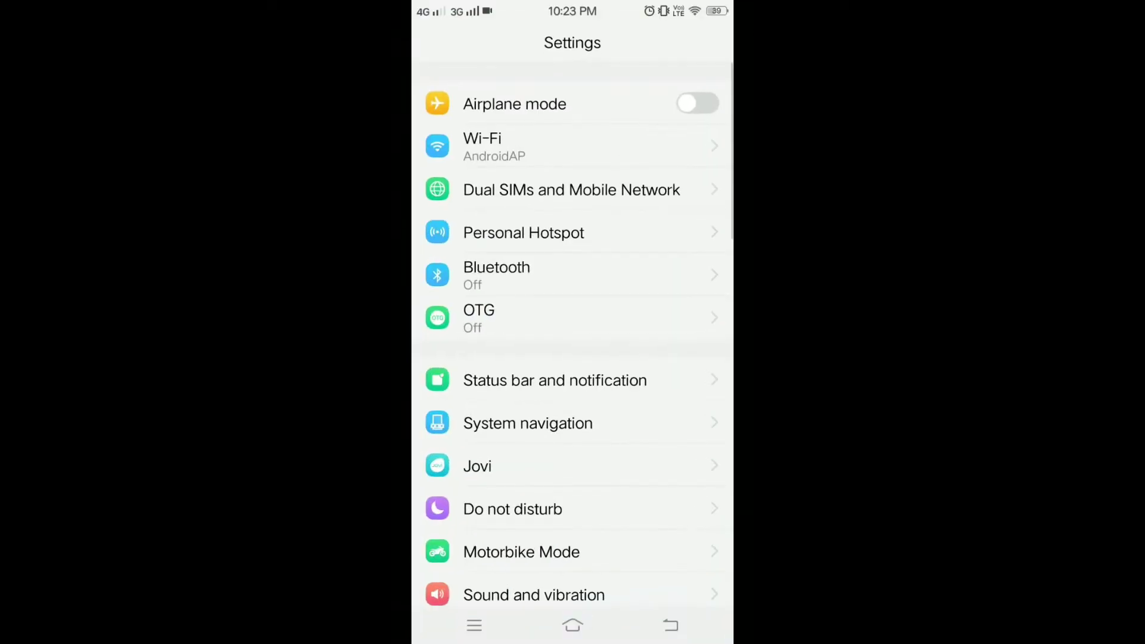
{"action": "scroll", "coordinate": [639, 379], "scroll_direction": "down", "scroll_amount": 3}
{"action": "scroll", "coordinate": [639, 378], "scroll_direction": "down", "scroll_amount": 5}
{"action": "scroll", "coordinate": [632, 434], "scroll_direction": "down", "scroll_amount": 2}
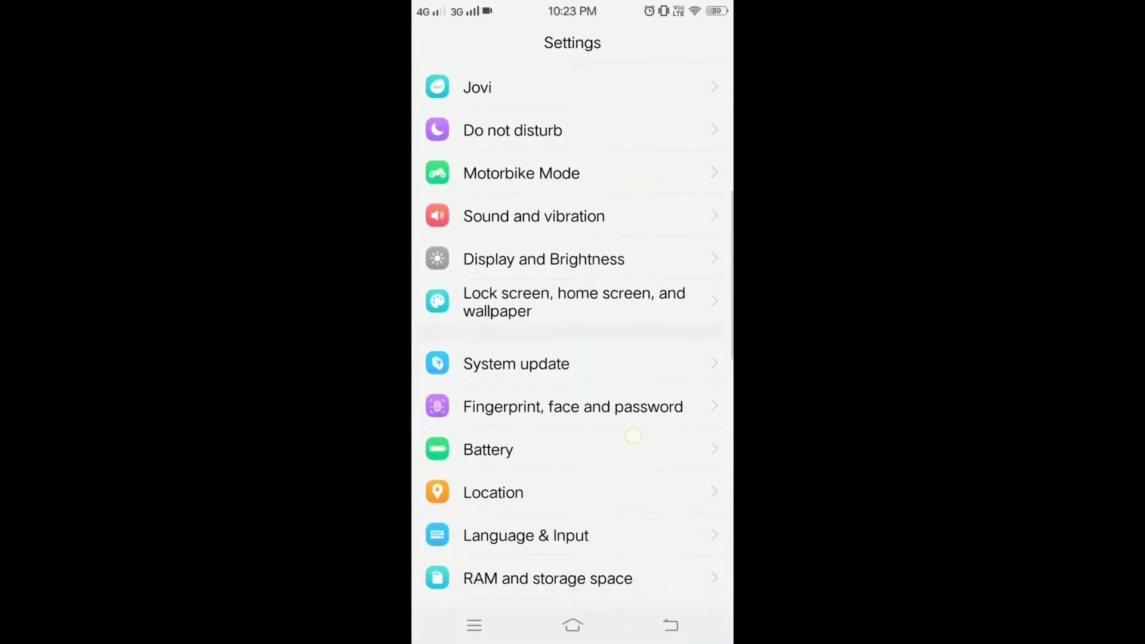
{"action": "scroll", "coordinate": [631, 434], "scroll_direction": "down", "scroll_amount": 2}
{"action": "scroll", "coordinate": [631, 451], "scroll_direction": "down", "scroll_amount": 3}
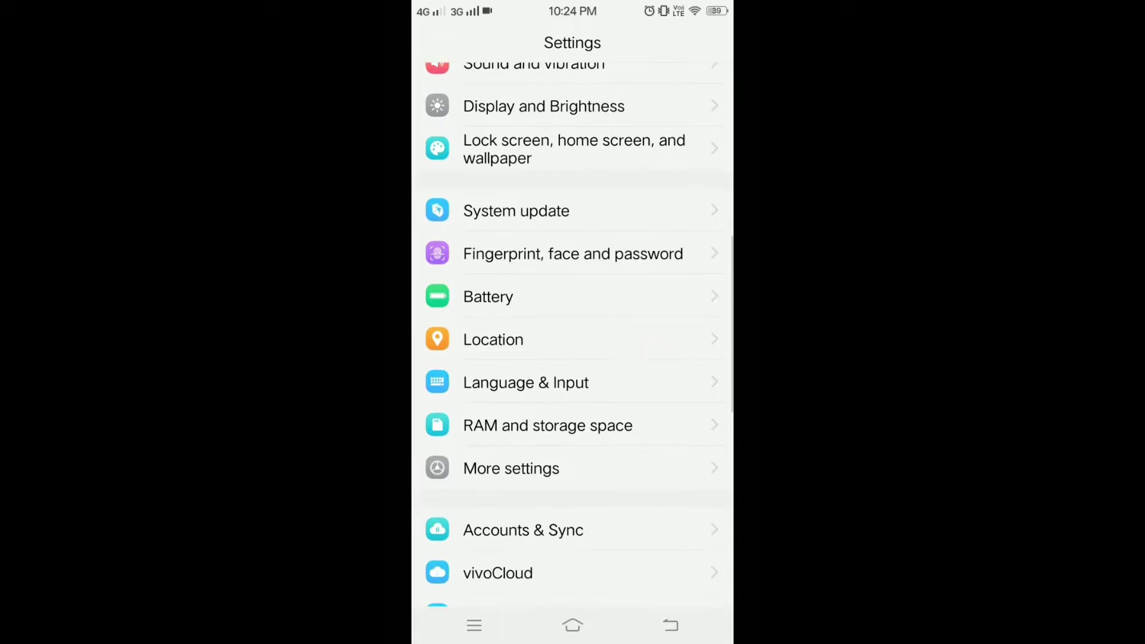
{"action": "left_click", "coordinate": [582, 472]}
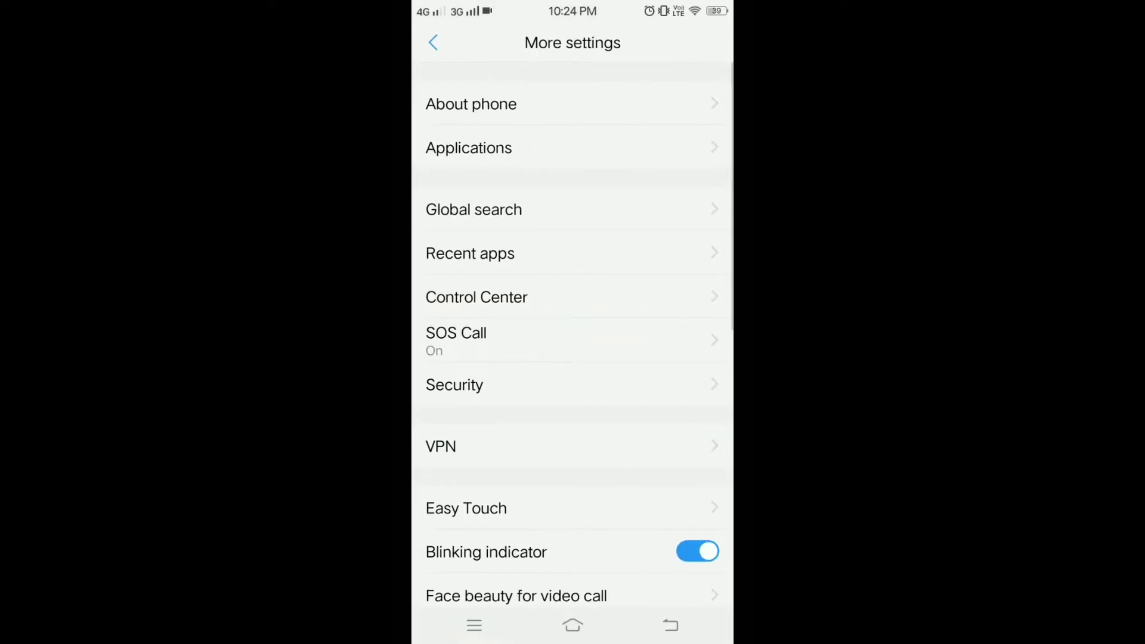
{"action": "left_click", "coordinate": [470, 253]}
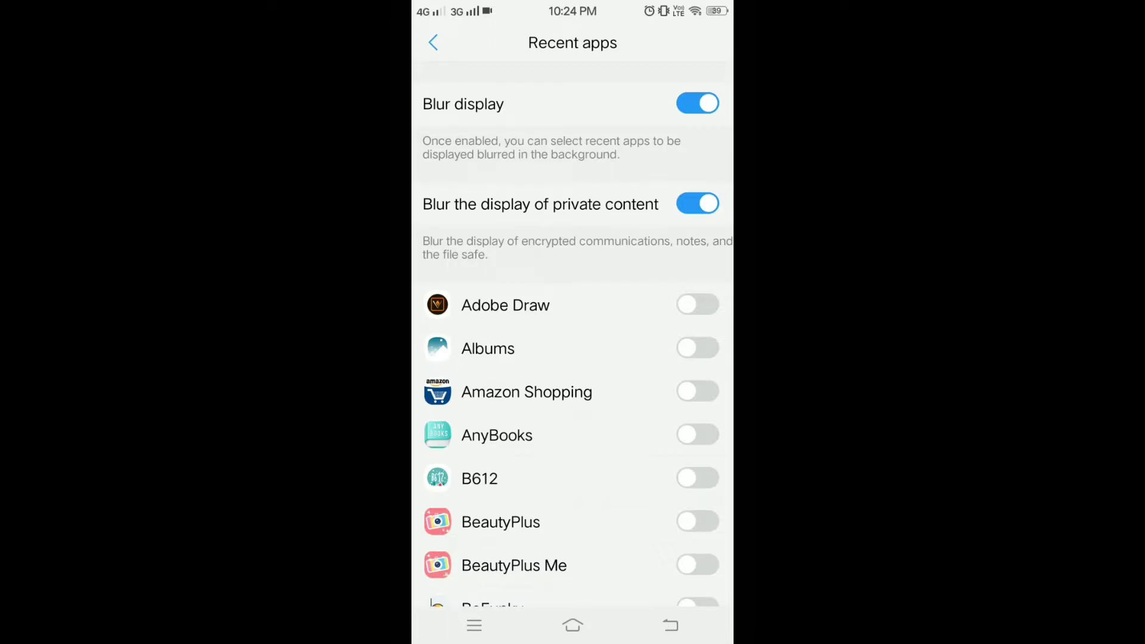
{"action": "left_click", "coordinate": [572, 626]}
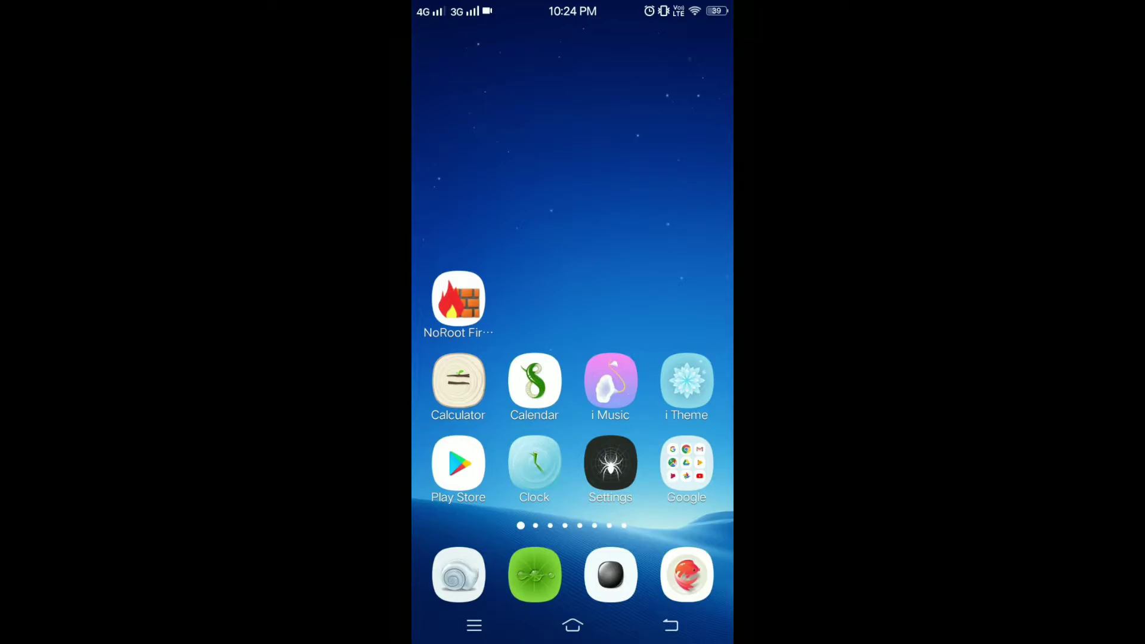
Forget the AndroidAP network in Wi-Fi settings, confirm with OK, and return home
{"action": "left_click", "coordinate": [610, 464]}
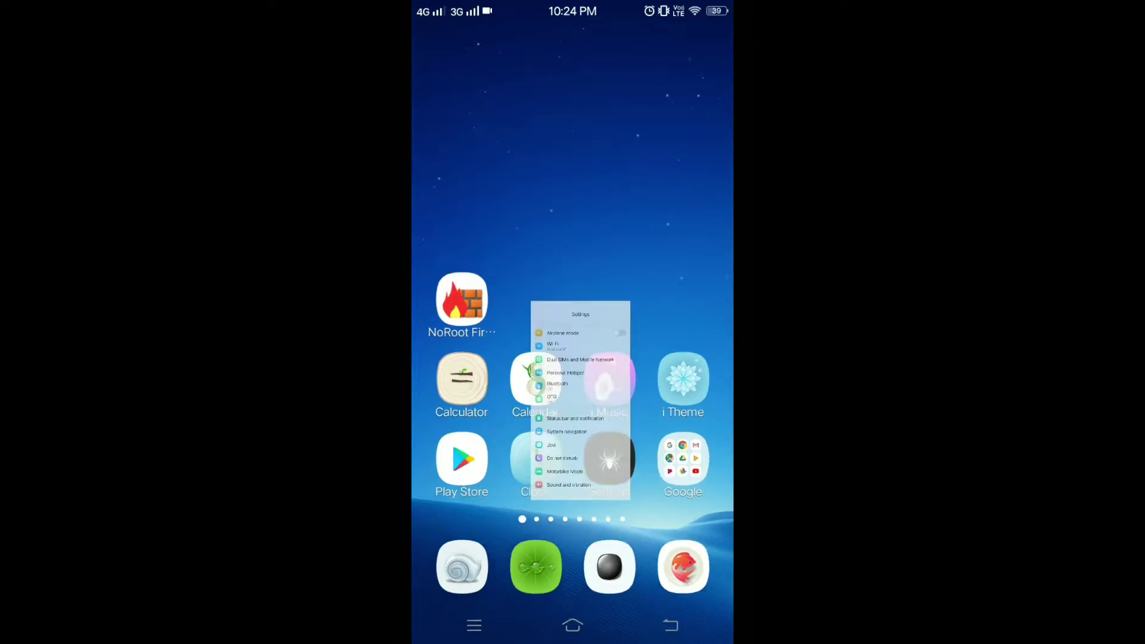
{"action": "left_click", "coordinate": [536, 146]}
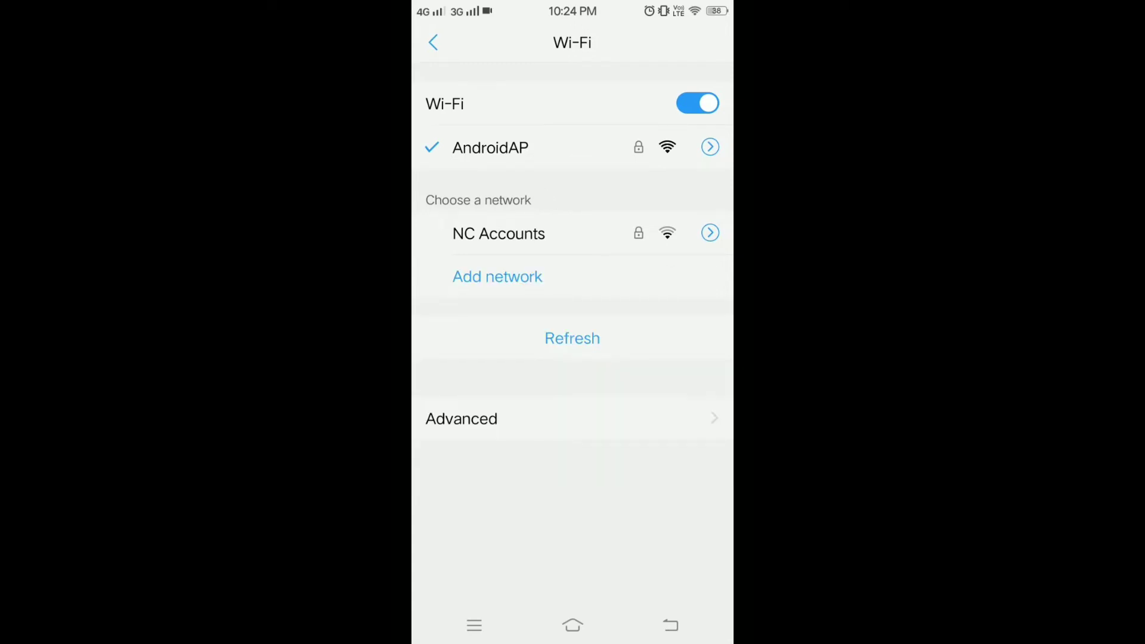
{"action": "left_click", "coordinate": [598, 149]}
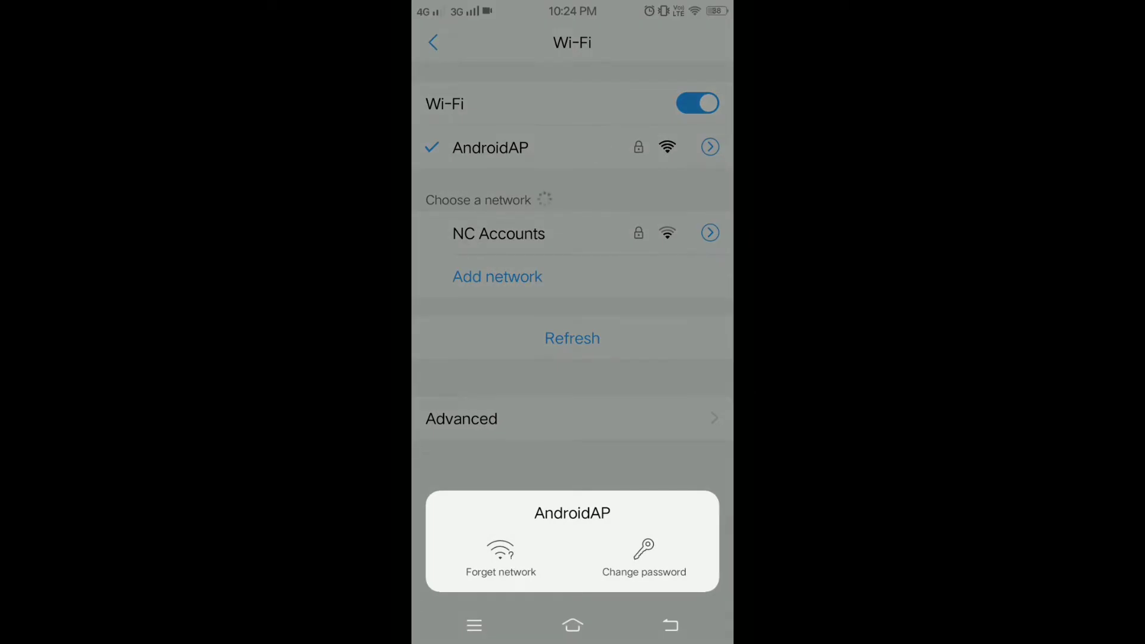
{"action": "left_click", "coordinate": [500, 557]}
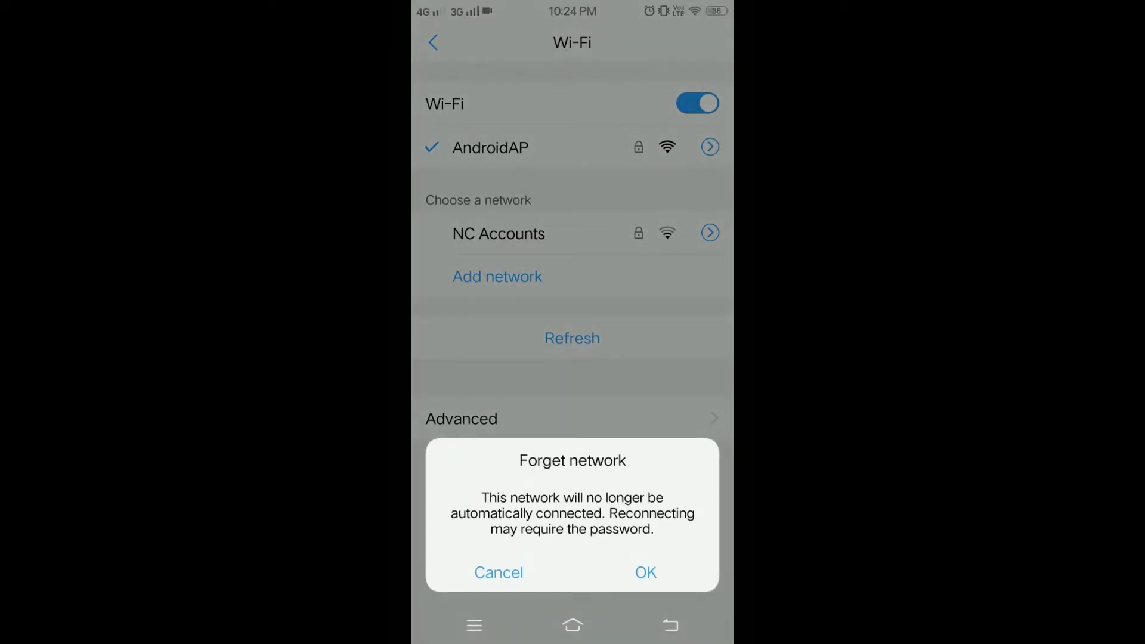
{"action": "left_click", "coordinate": [646, 573]}
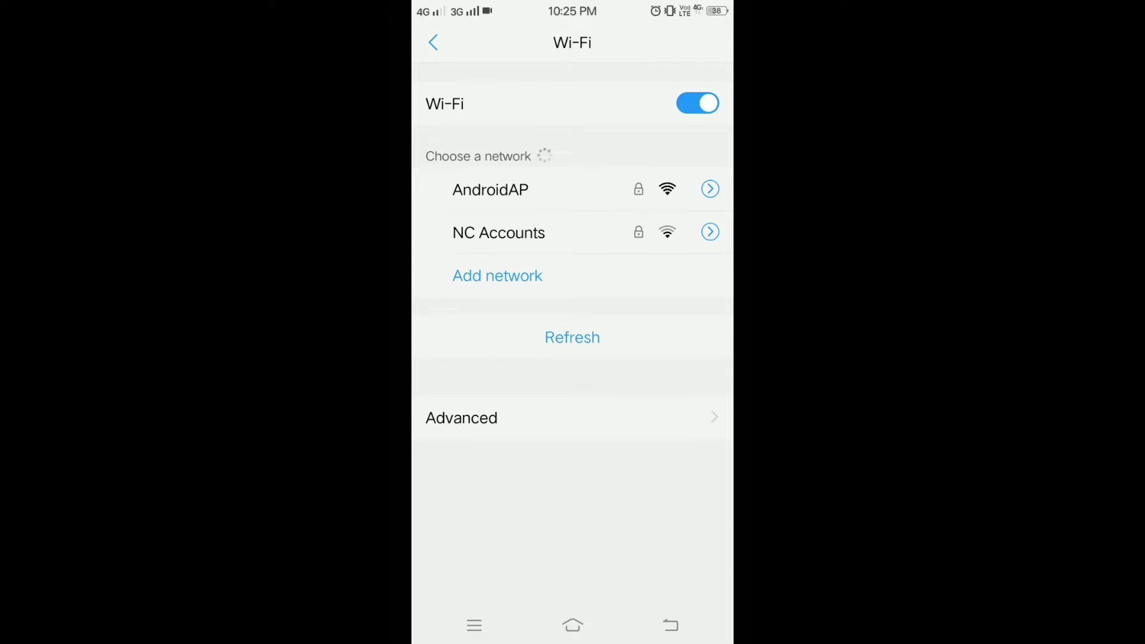
{"action": "left_click", "coordinate": [572, 624]}
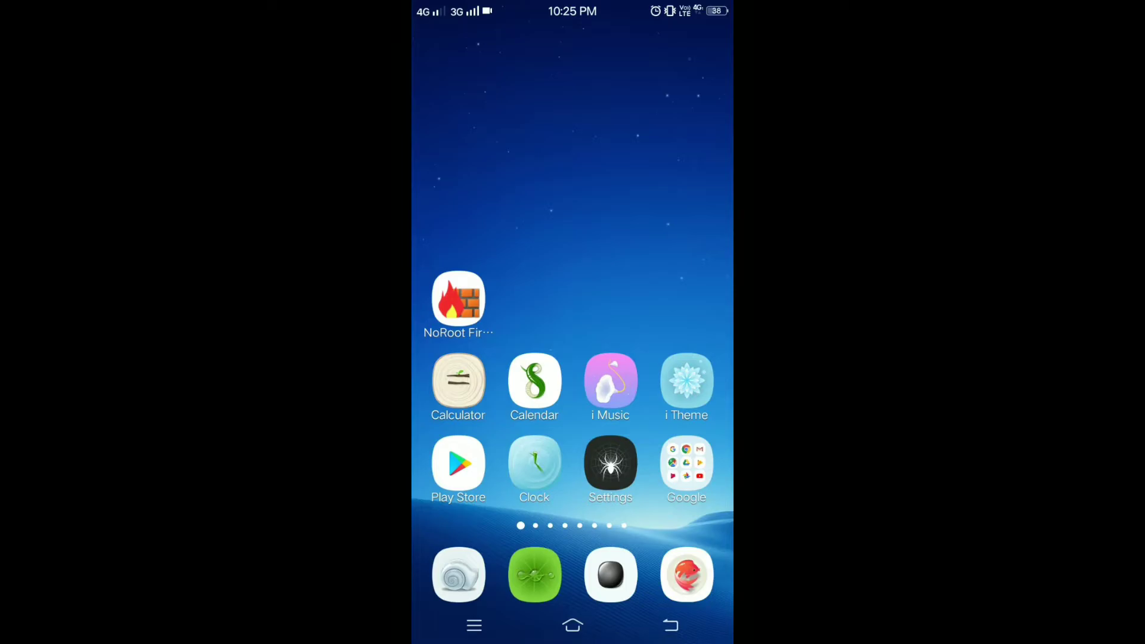
Briefly view the NoRoot Firewall app and return to the home screen
{"action": "left_click", "coordinate": [458, 300]}
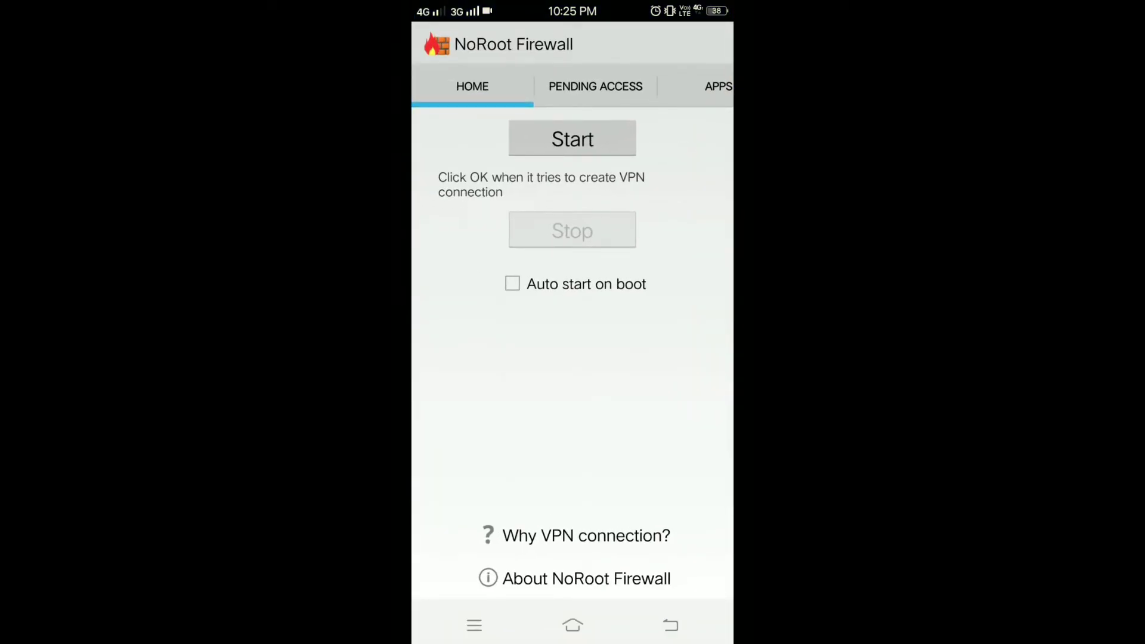
{"action": "left_click", "coordinate": [573, 625]}
{"action": "left_click", "coordinate": [458, 305]}
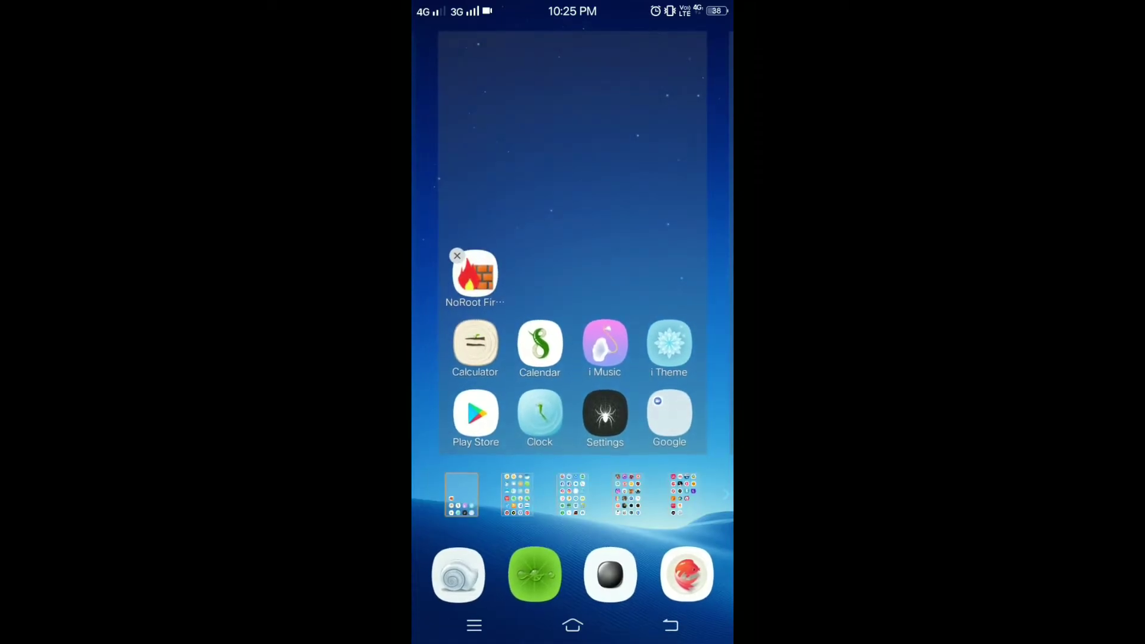
Delete the NoRoot Firewall icon from the home screen and leave edit mode
{"action": "left_click_drag", "start_coordinate": [459, 305], "coordinate": [475, 278]}
{"action": "left_click", "coordinate": [457, 254]}
{"action": "left_click", "coordinate": [647, 573]}
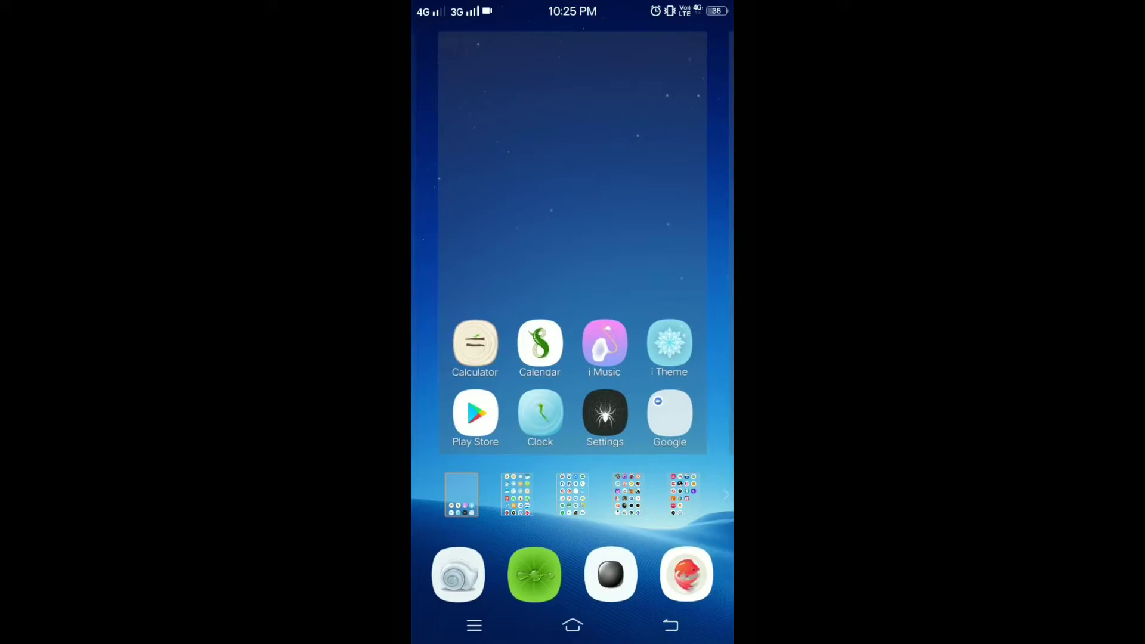
{"action": "left_click", "coordinate": [673, 628]}
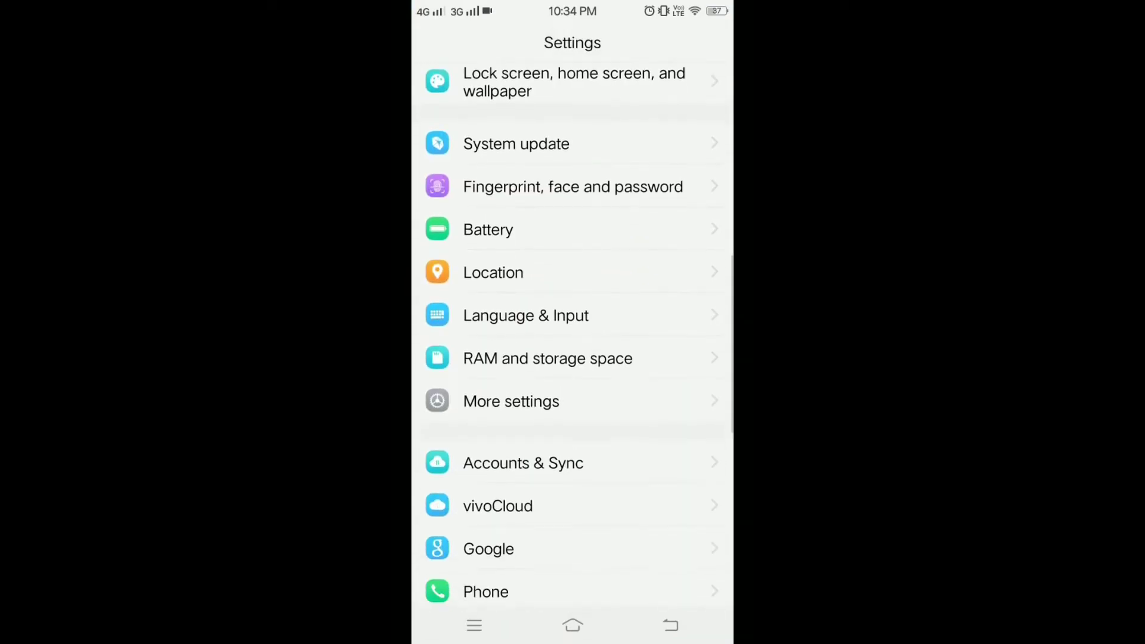
{"action": "left_click", "coordinate": [511, 277]}
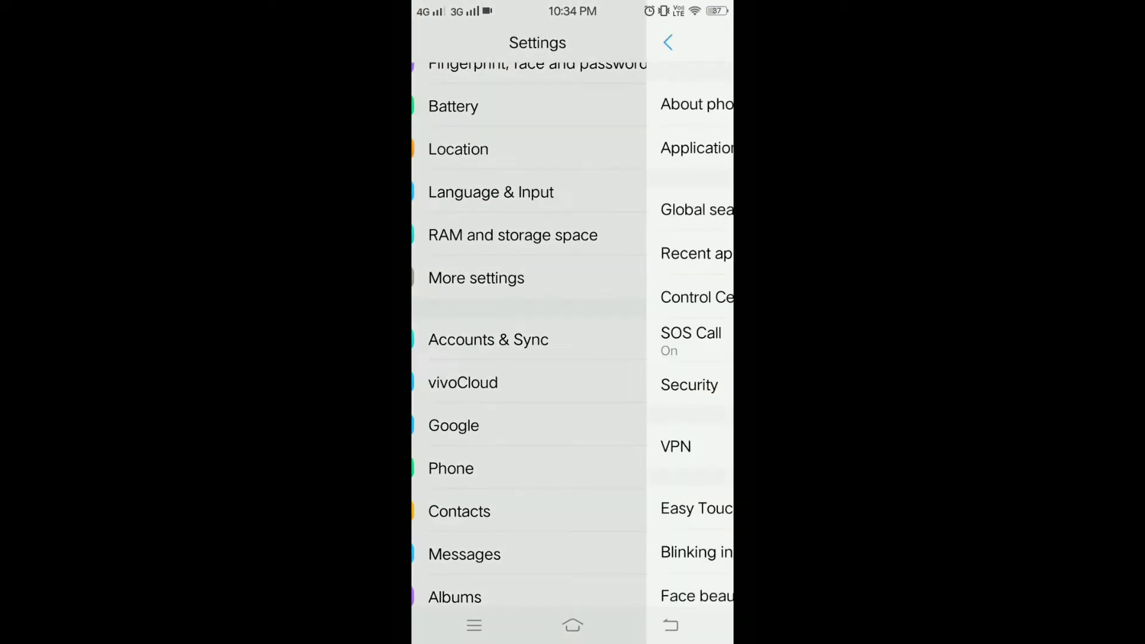
{"action": "scroll", "coordinate": [631, 347], "scroll_direction": "down", "scroll_amount": 2}
{"action": "scroll", "coordinate": [608, 461], "scroll_direction": "down", "scroll_amount": 1}
{"action": "scroll", "coordinate": [609, 461], "scroll_direction": "down", "scroll_amount": 1}
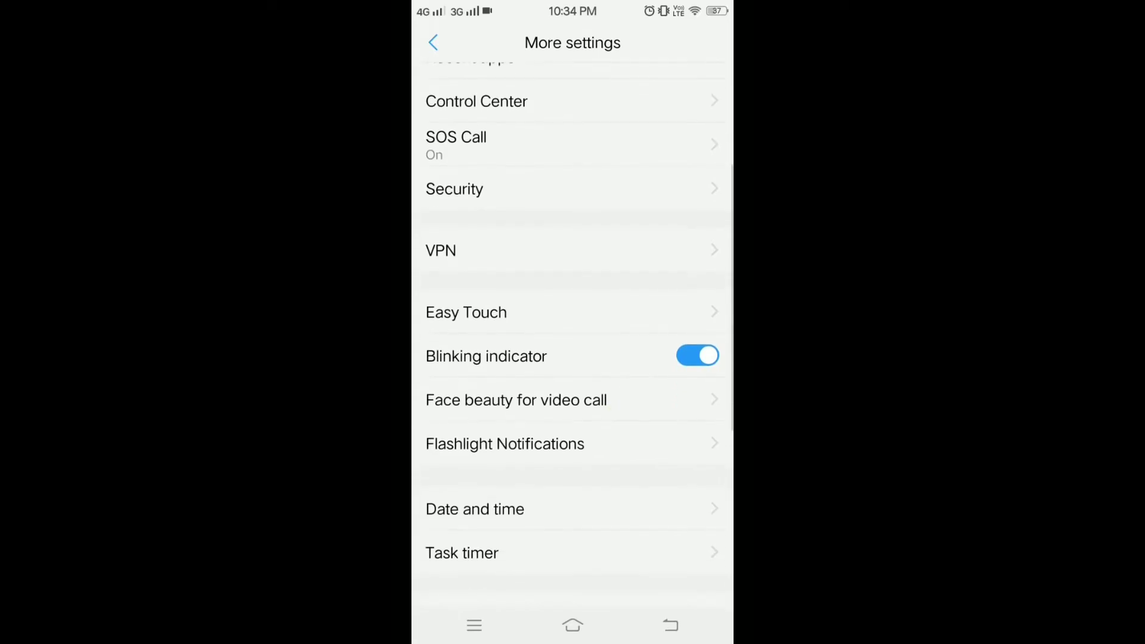
{"action": "left_click", "coordinate": [500, 509]}
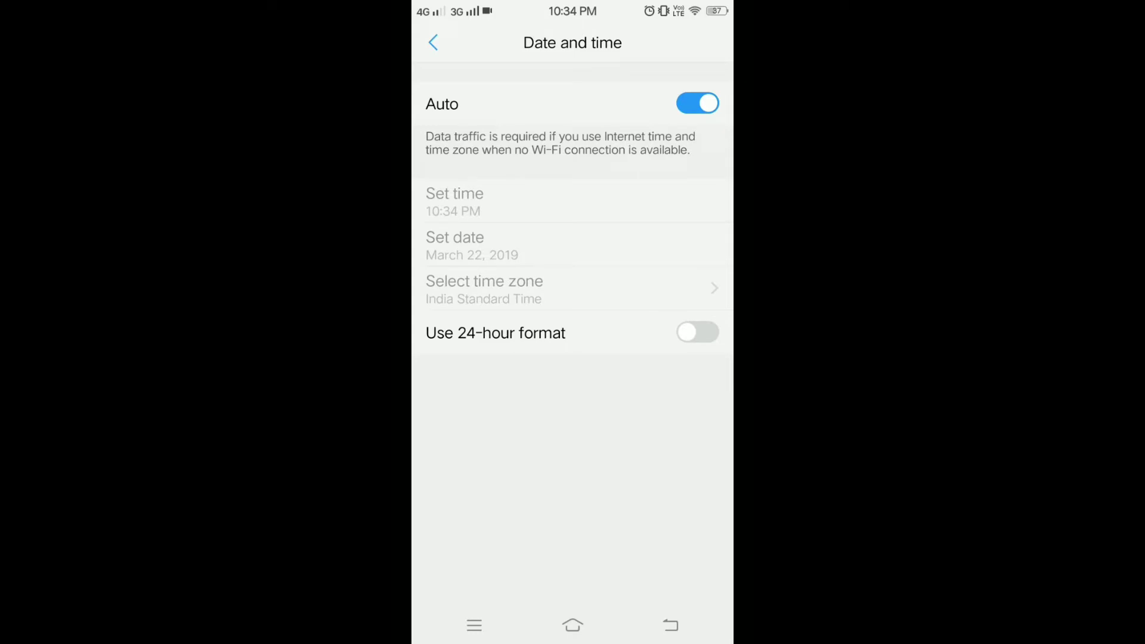
{"action": "left_click", "coordinate": [572, 625]}
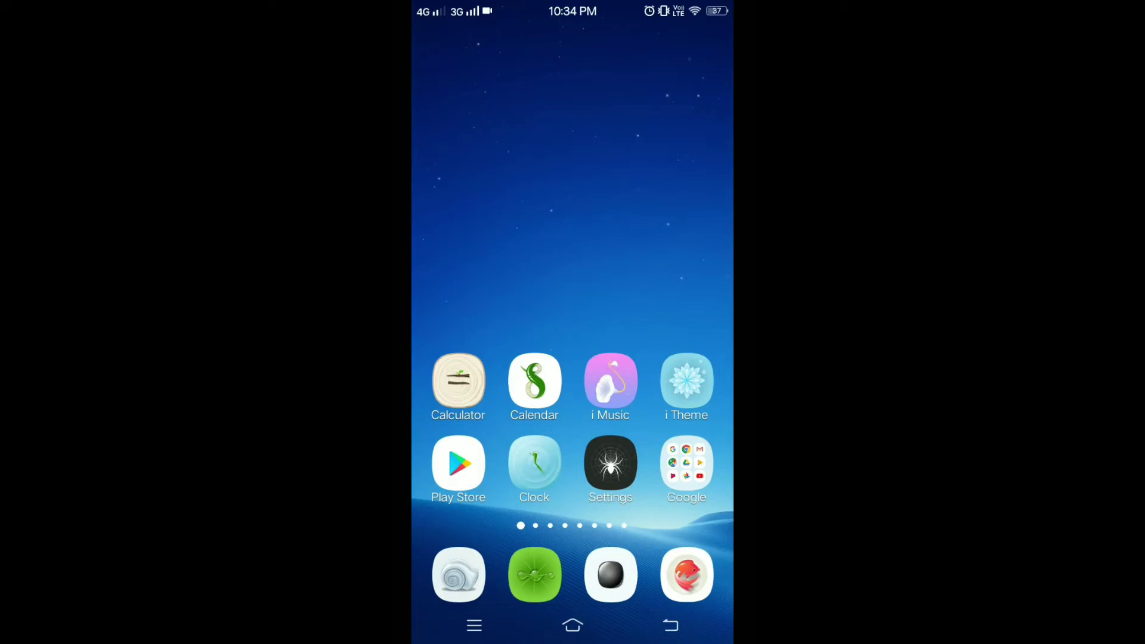
Switch on Use static IP for the AndroidAP network, then return home
{"action": "left_click", "coordinate": [610, 464]}
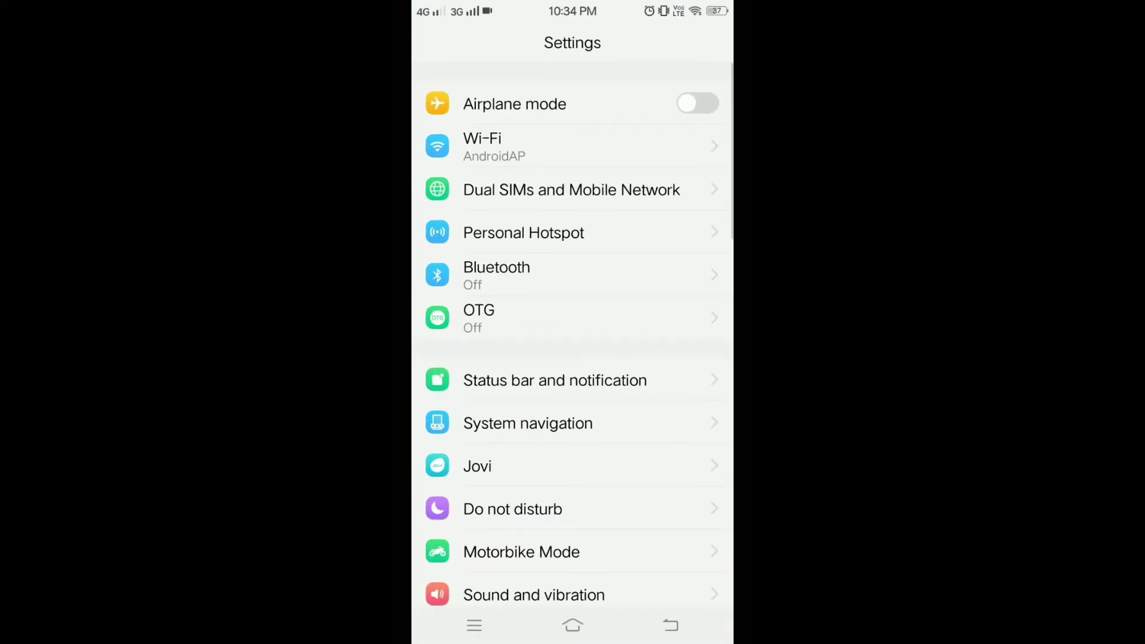
{"action": "left_click", "coordinate": [647, 141]}
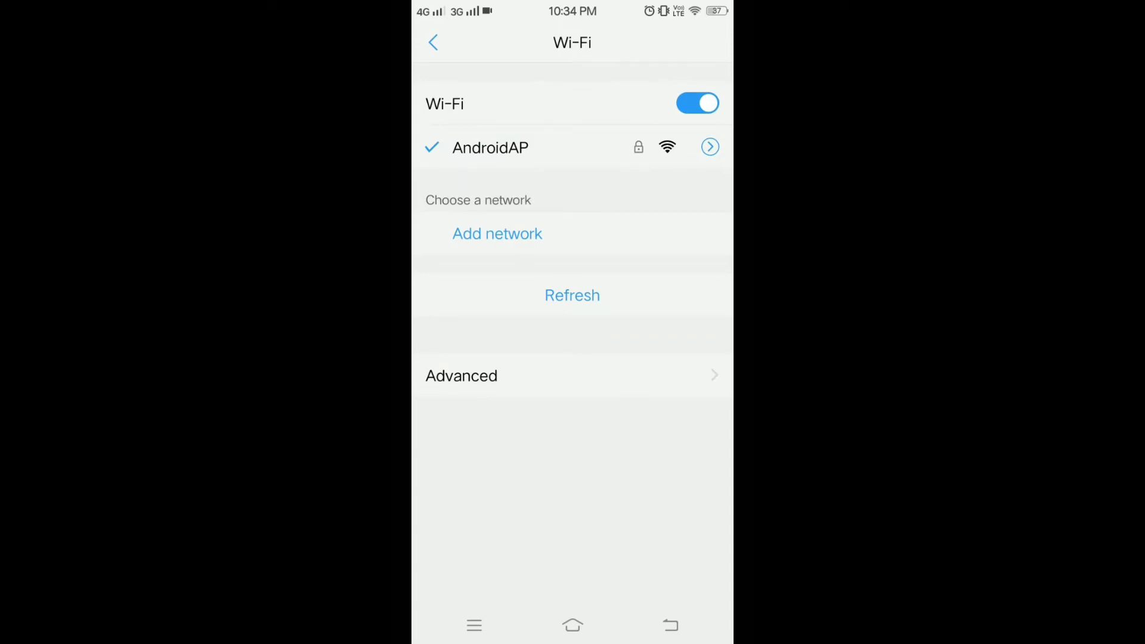
{"action": "left_click", "coordinate": [709, 147]}
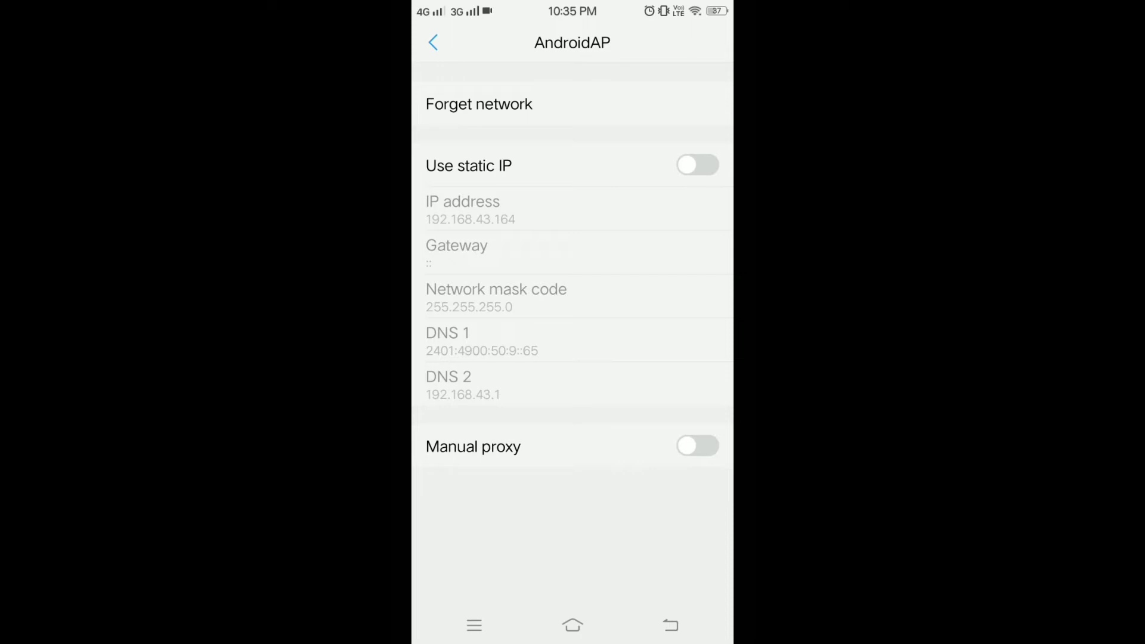
{"action": "left_click", "coordinate": [697, 165]}
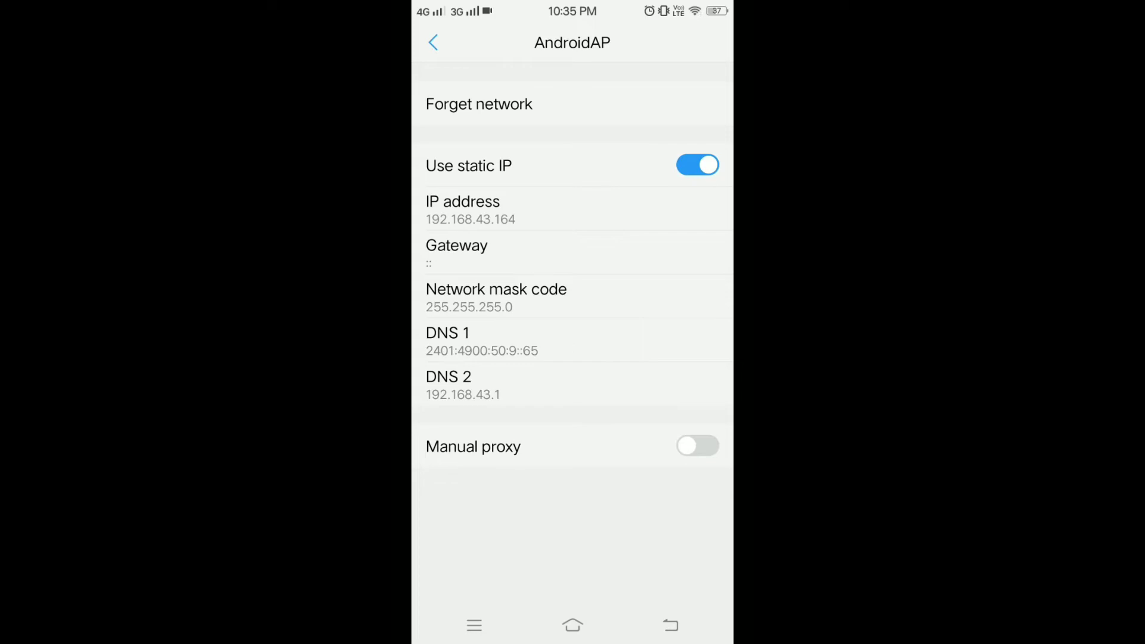
{"action": "left_click", "coordinate": [572, 624]}
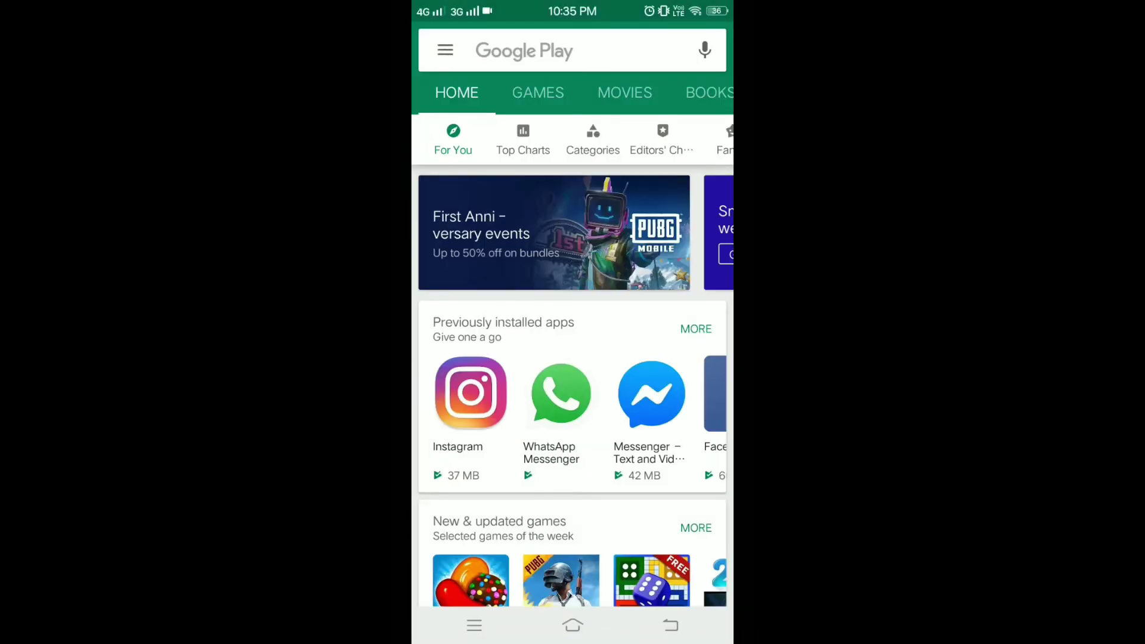
Search Play Store for 'wifi fixer' and view the Wifi Fixer (Donate) page, then go back
{"action": "left_click", "coordinate": [562, 50]}
{"action": "left_click", "coordinate": [498, 148]}
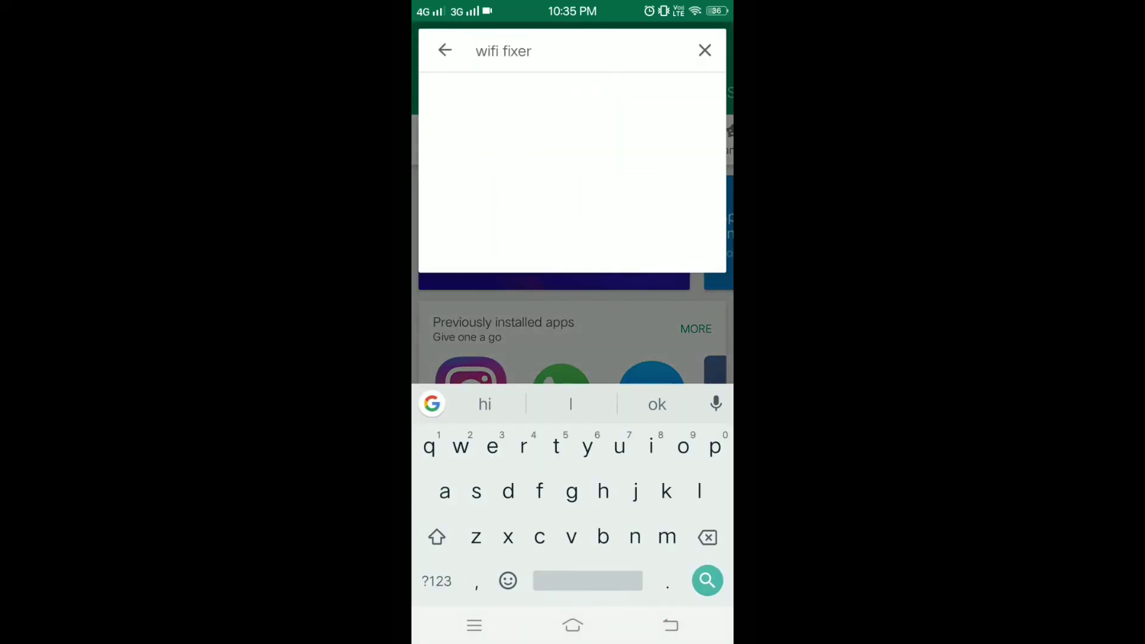
{"action": "scroll", "coordinate": [626, 284], "scroll_direction": "down", "scroll_amount": 2}
{"action": "scroll", "coordinate": [599, 413], "scroll_direction": "down", "scroll_amount": 3}
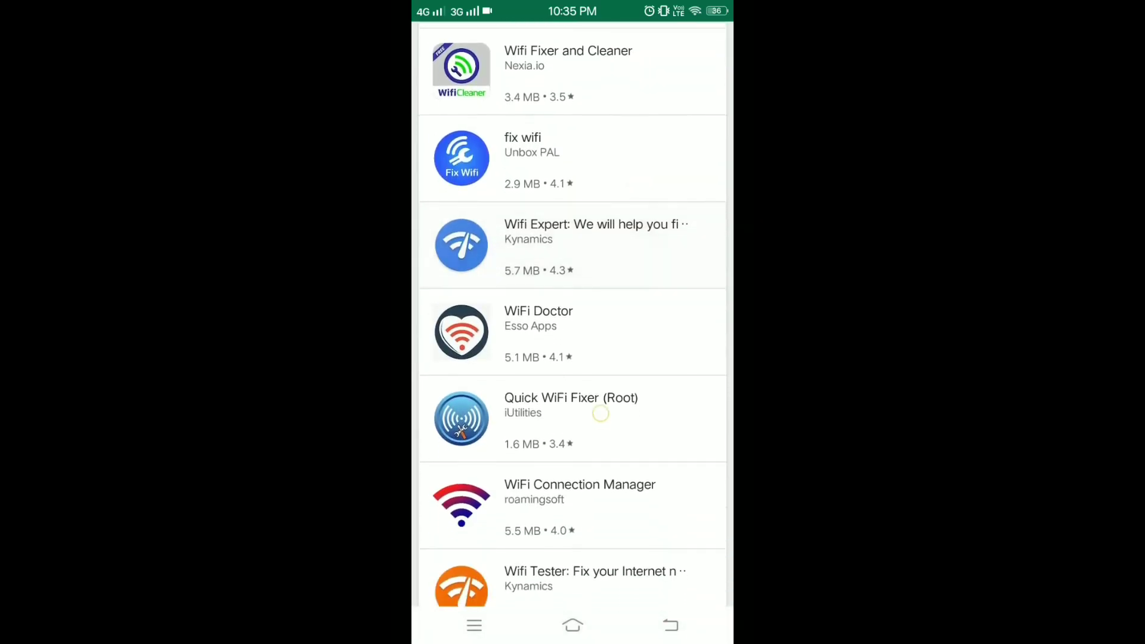
{"action": "scroll", "coordinate": [600, 413], "scroll_direction": "down", "scroll_amount": 3}
{"action": "left_click", "coordinate": [572, 496]}
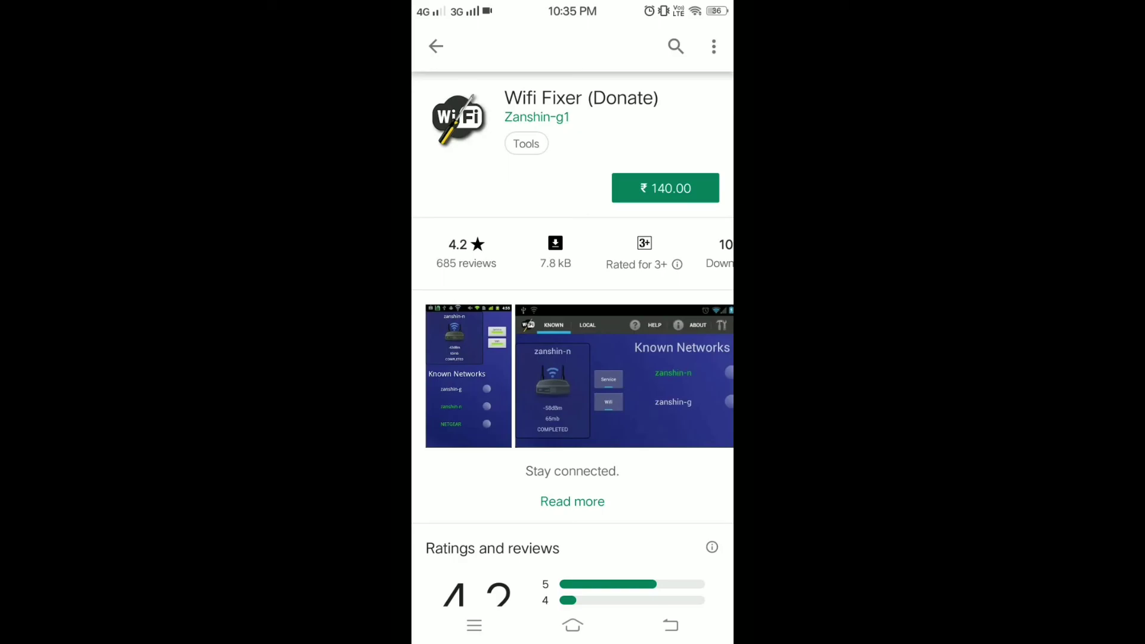
{"action": "left_click", "coordinate": [436, 45]}
{"action": "scroll", "coordinate": [602, 384], "scroll_direction": "up", "scroll_amount": 4}
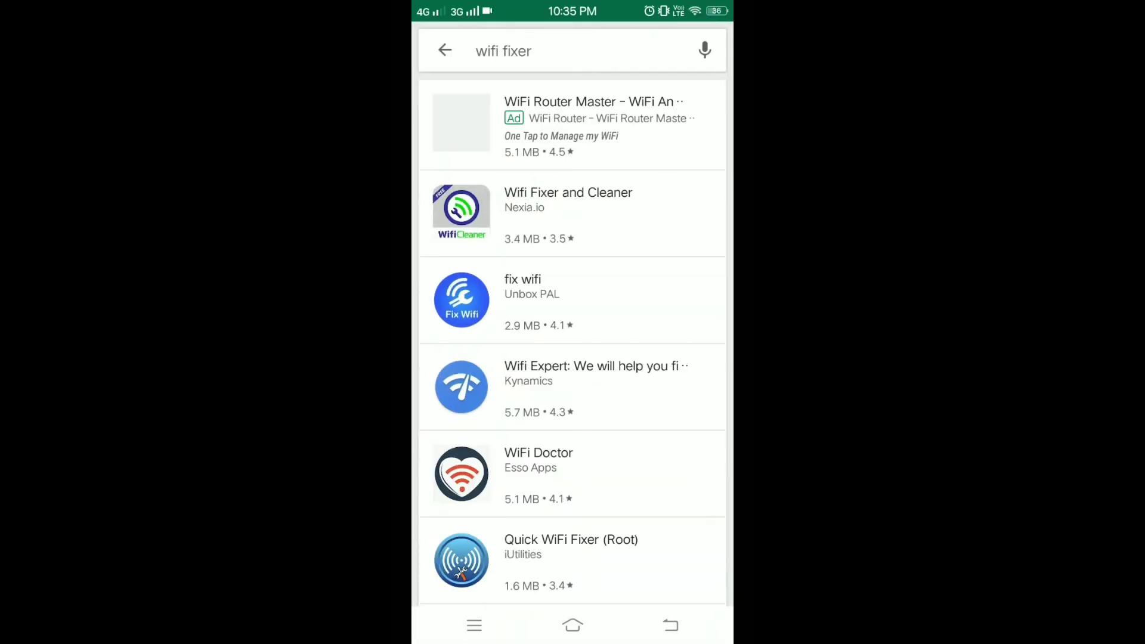
Change the search to 'wifi static' and land on the Wifi Static app page
{"action": "left_click", "coordinate": [567, 51]}
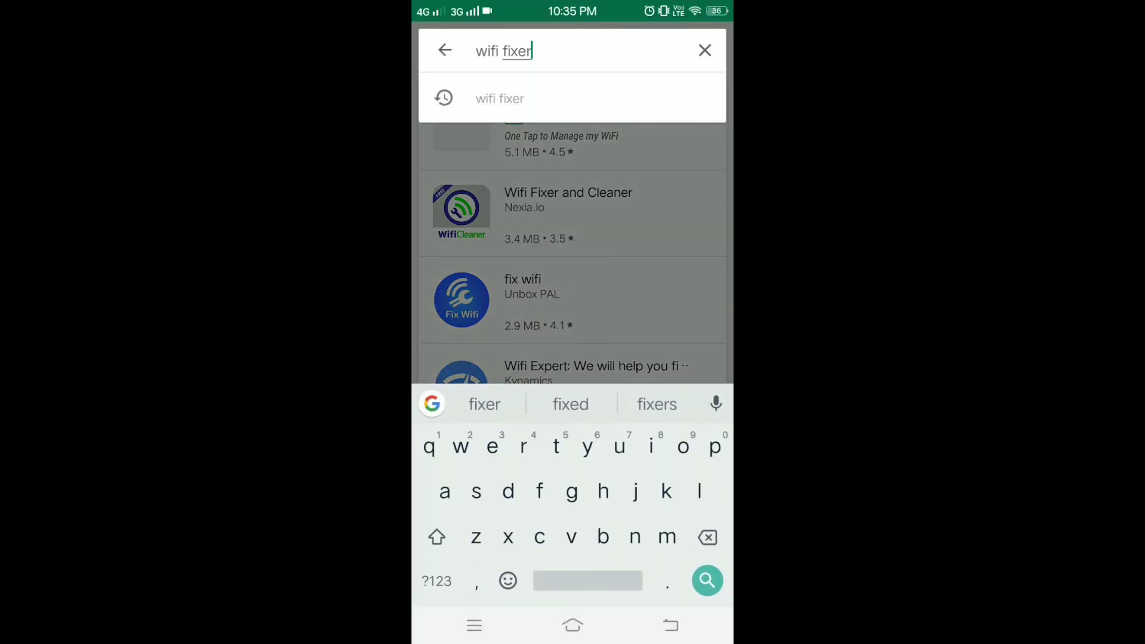
{"action": "key", "text": "BackSpace"}
{"action": "key", "text": "BackSpace"}
{"action": "key", "text": "BackSpace"}
{"action": "key", "text": "BackSpace"}
{"action": "key", "text": "BackSpace"}
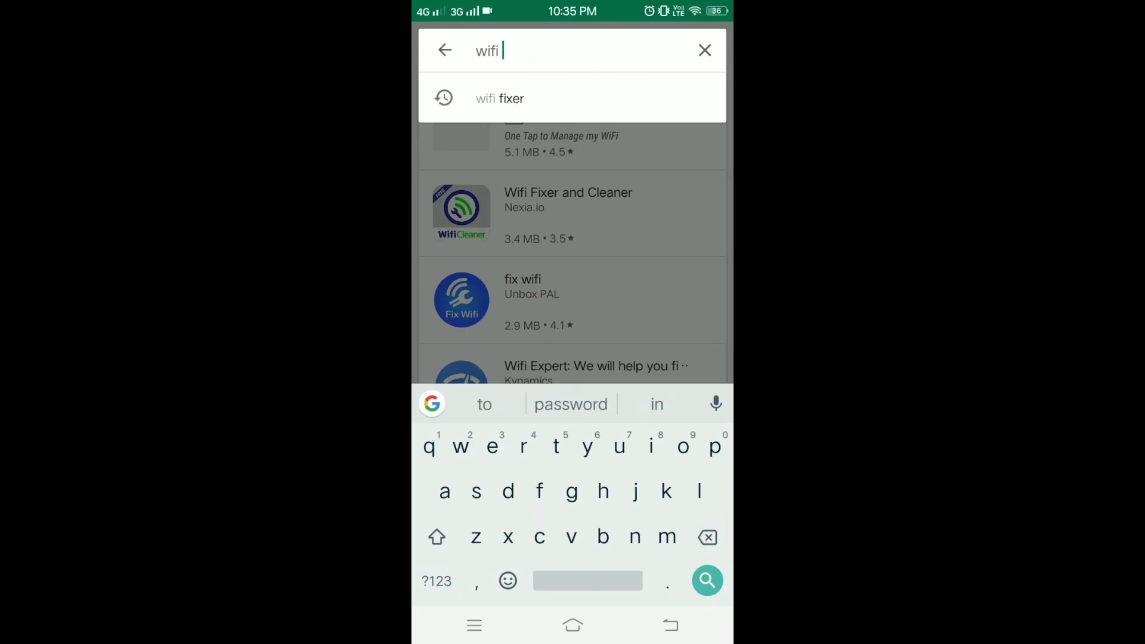
{"action": "type", "text": "static"}
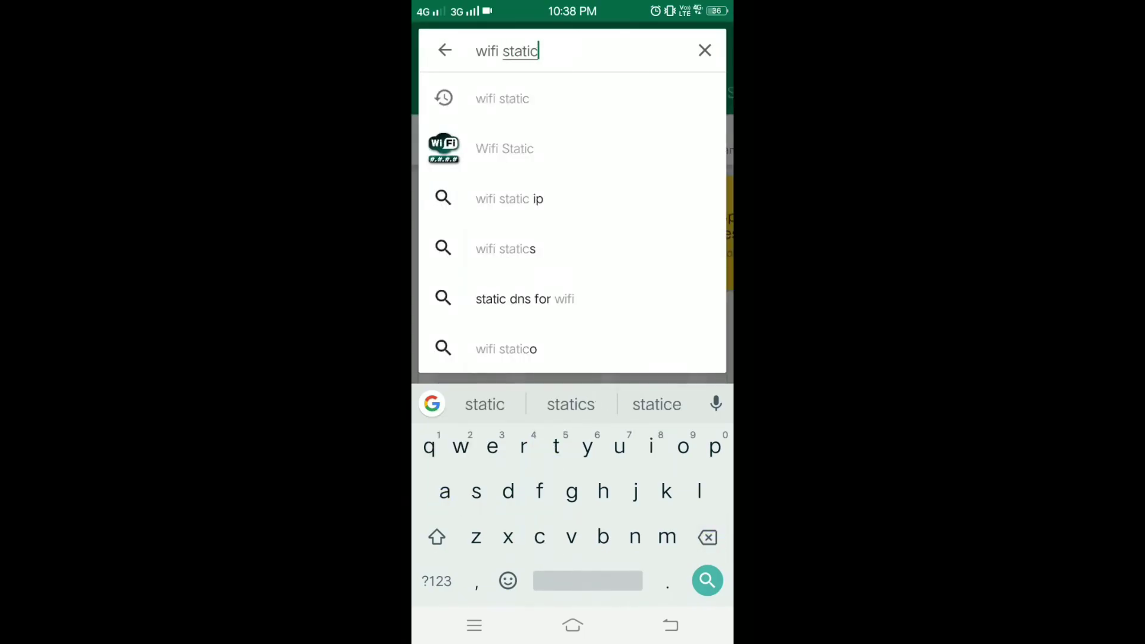
{"action": "left_click", "coordinate": [530, 144]}
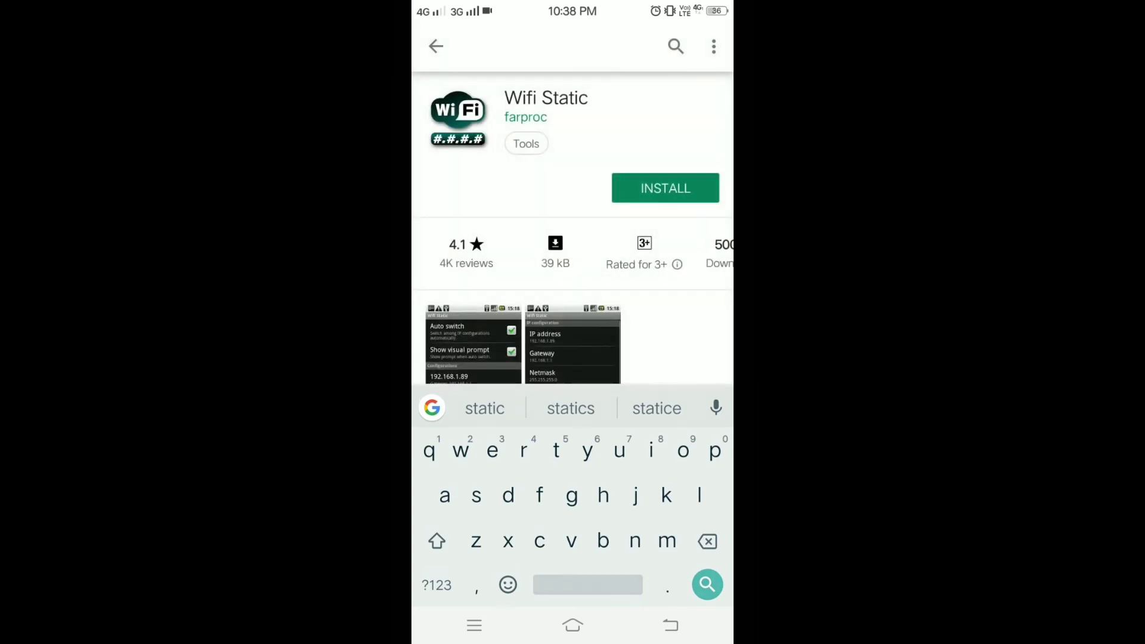